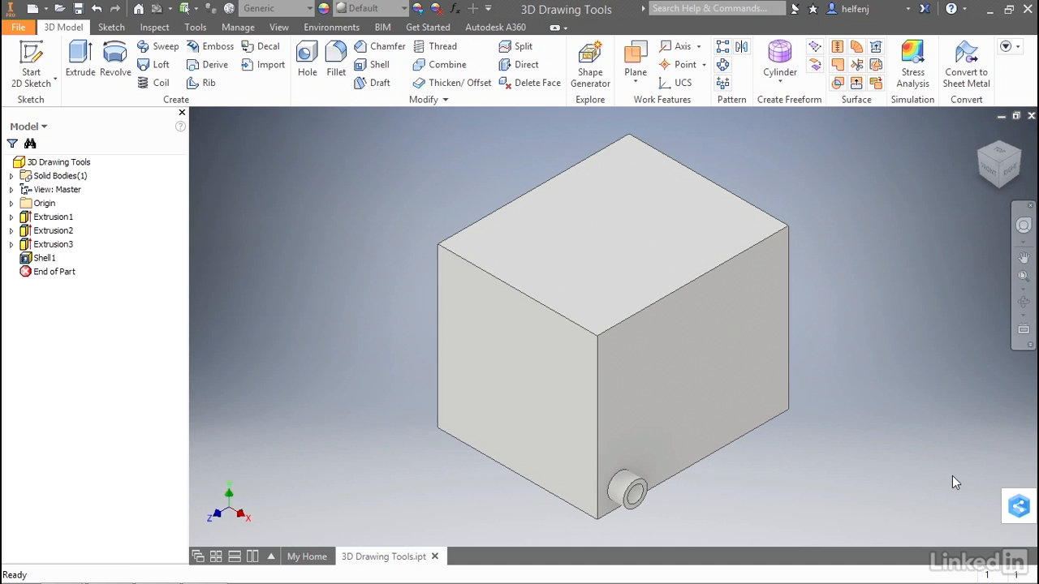
Step: Set the part's visual style to Shaded with Hidden Edges
click(286, 27)
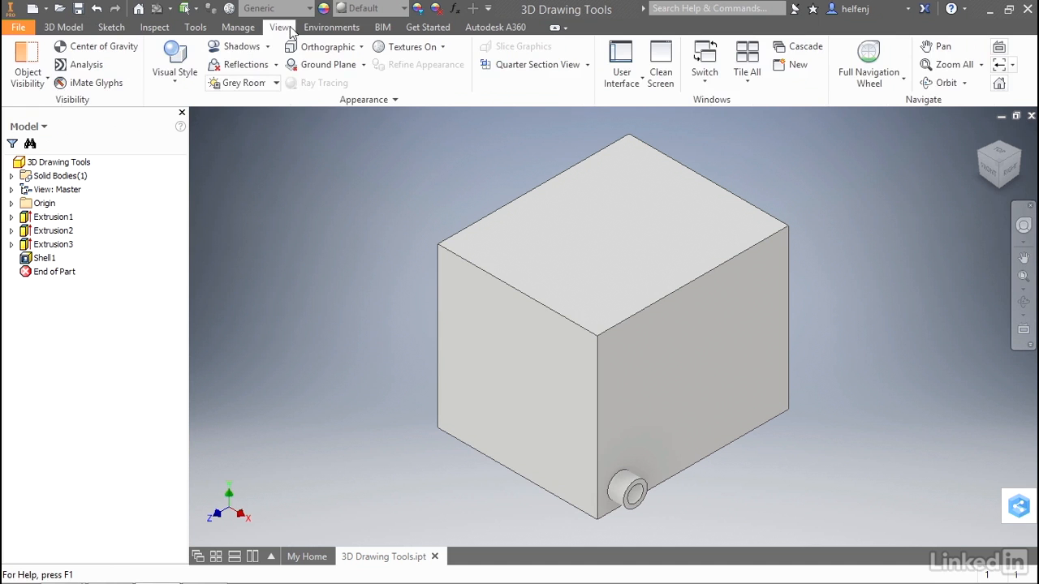
click(176, 86)
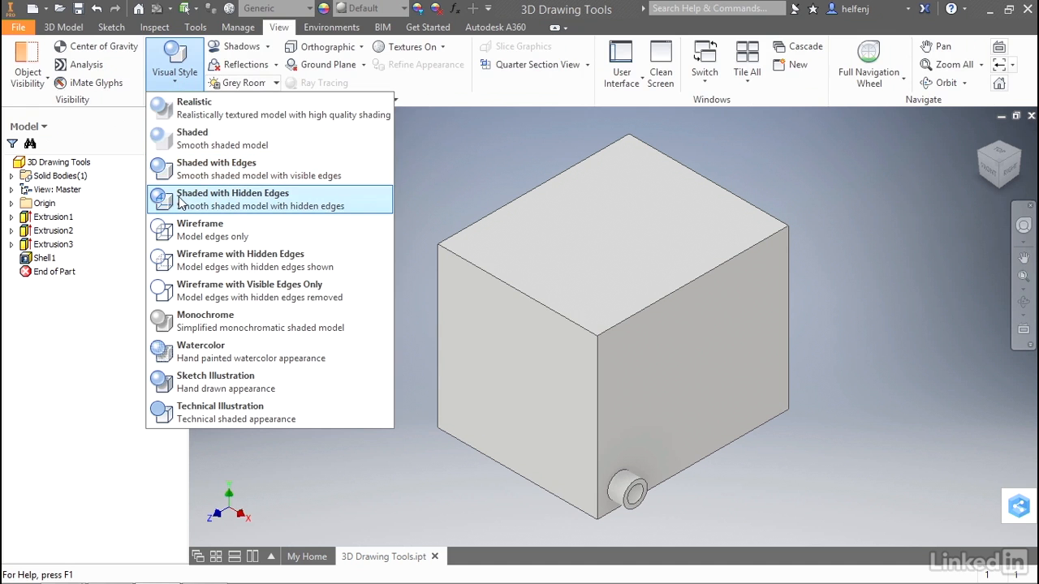
click(180, 201)
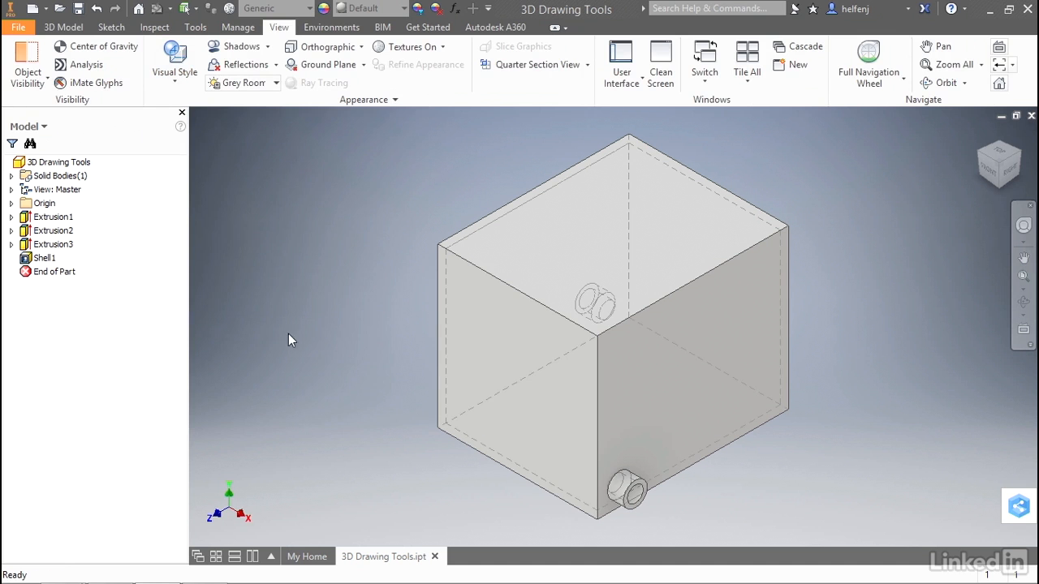
Step: Start a new 3D sketch in the part
click(70, 28)
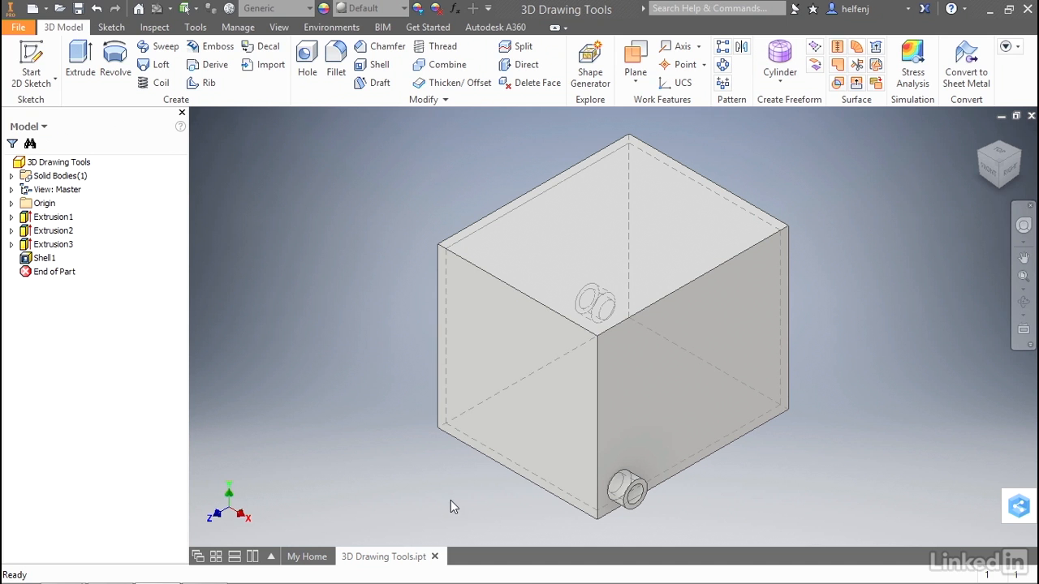
shift+middle_drag(451, 501, 609, 490)
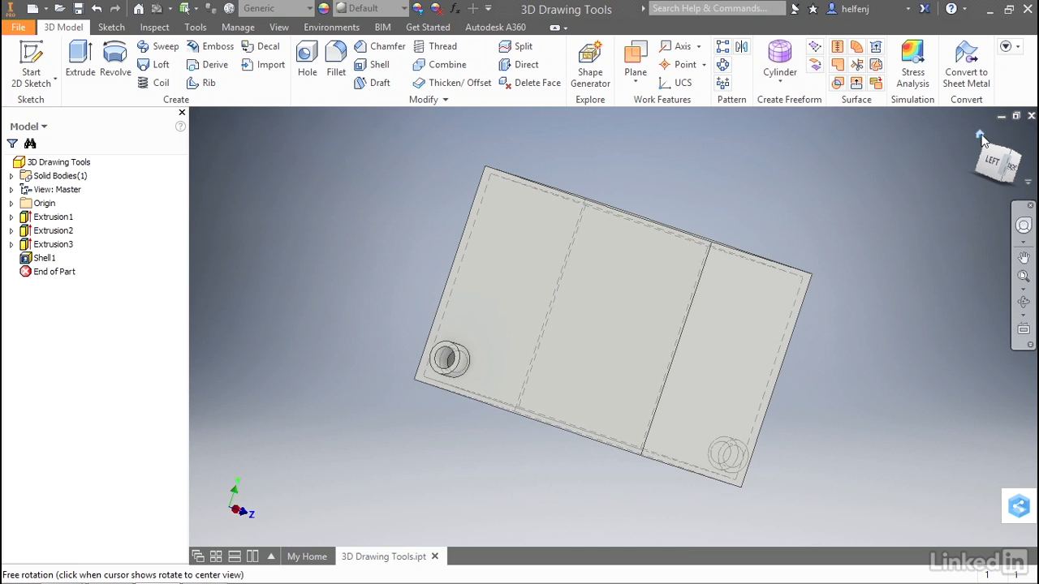
click(978, 135)
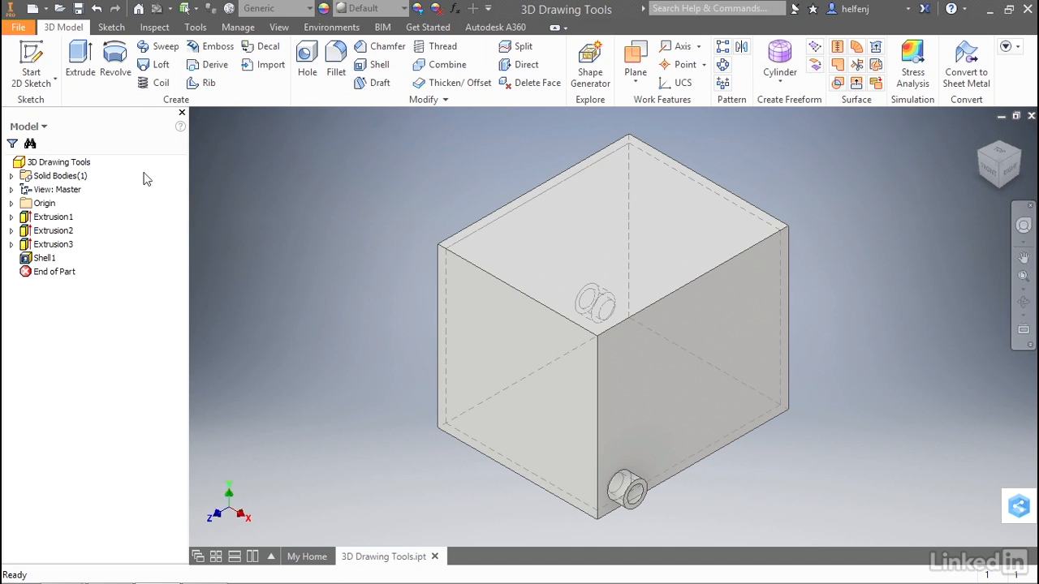
click(50, 84)
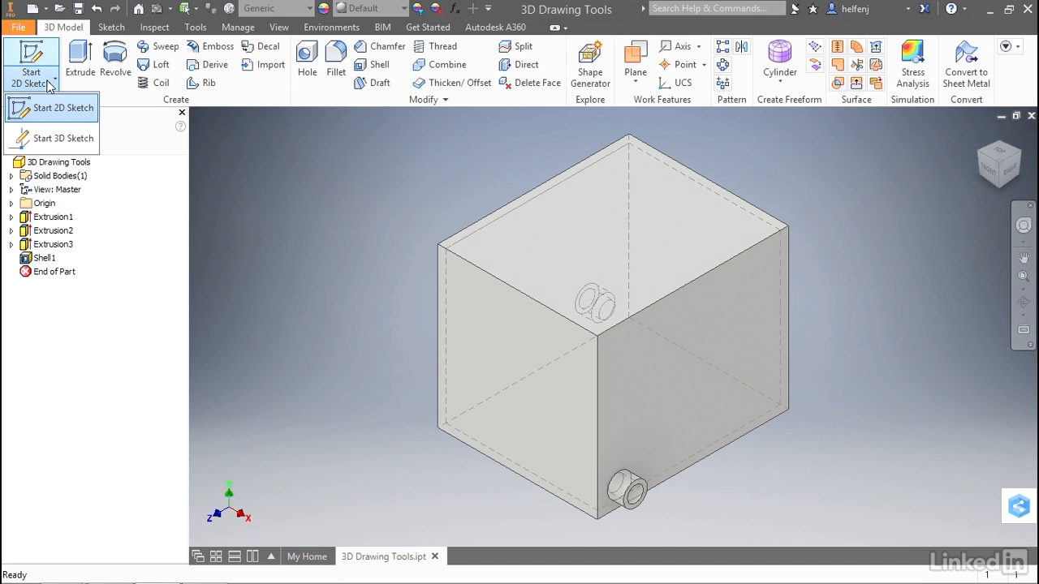
click(50, 143)
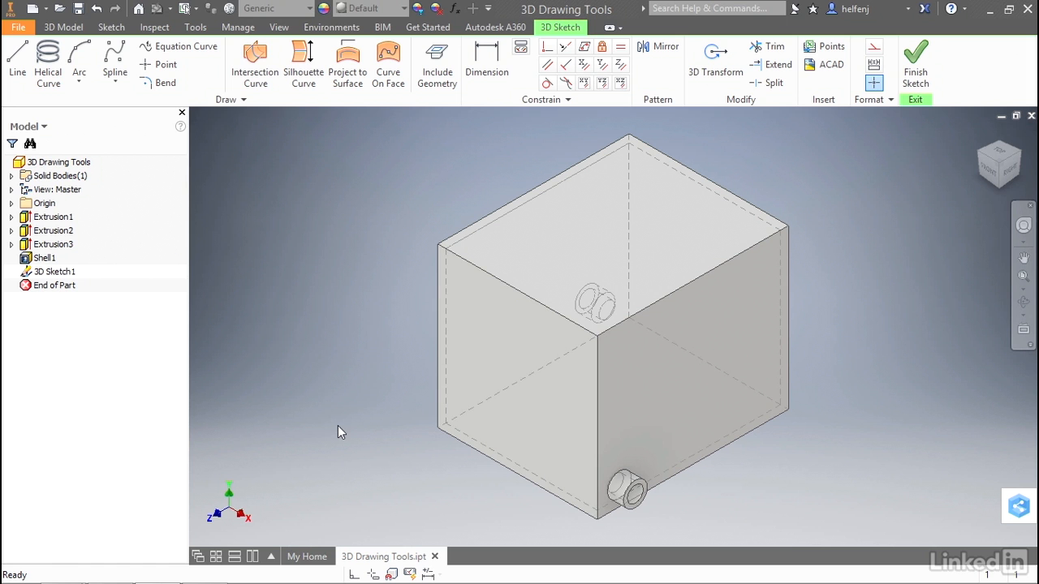
Step: Start a 3D line with Snap Object on, placing its first point at the outer centre of the pipe stub on the +X side
right_click(297, 306)
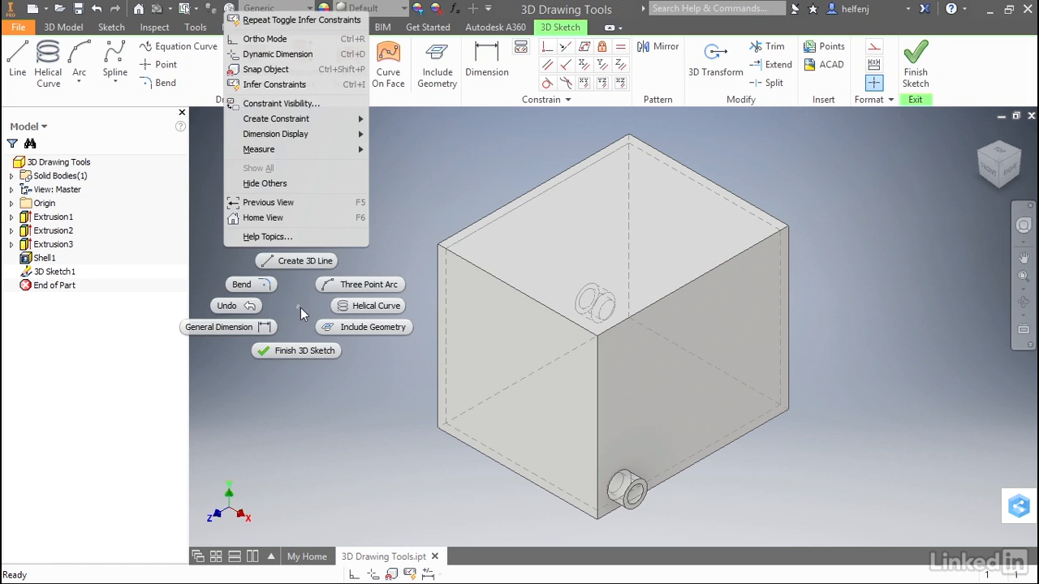
click(298, 263)
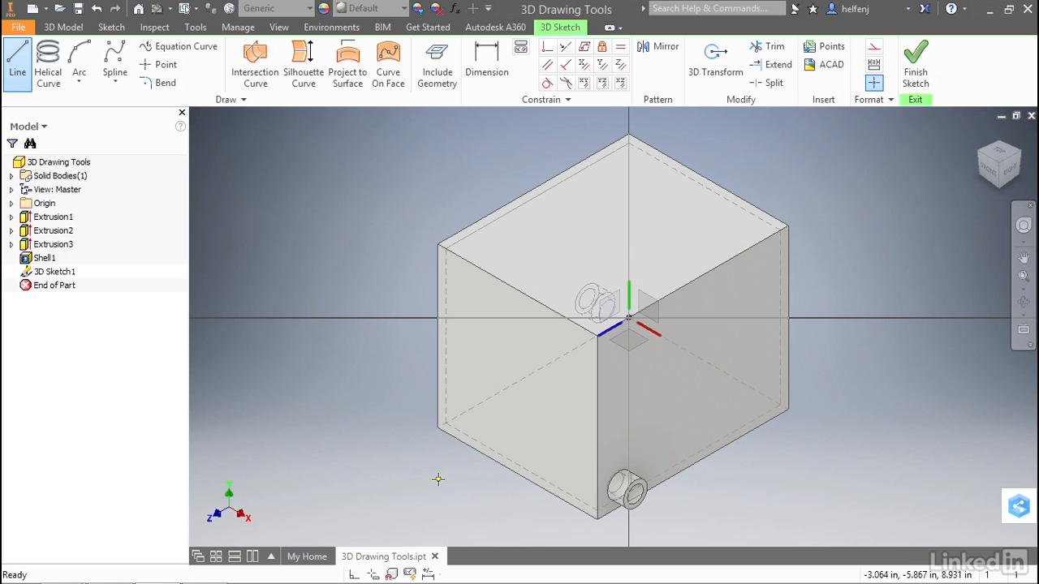
right_click(350, 388)
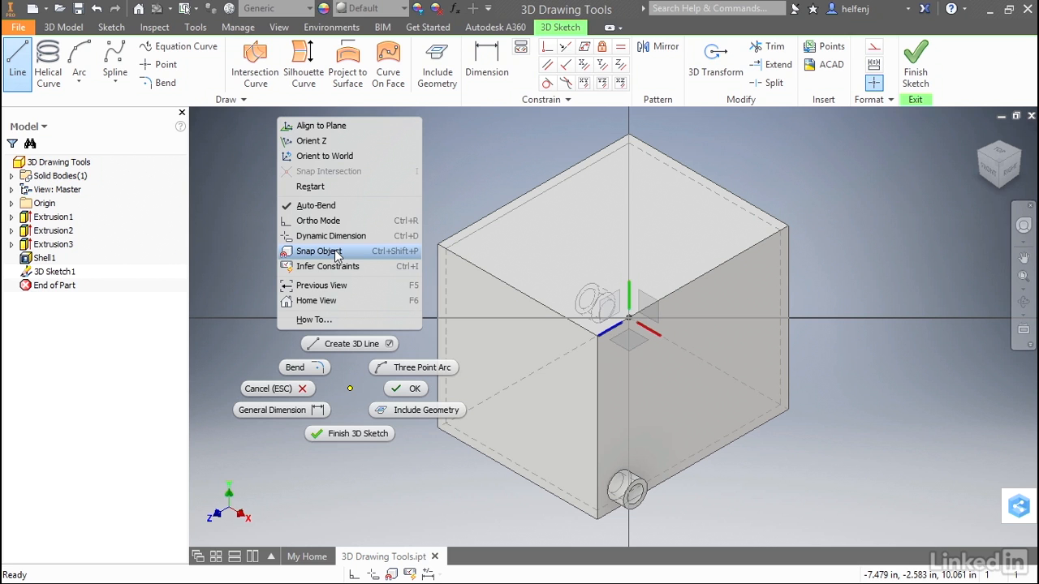
click(336, 252)
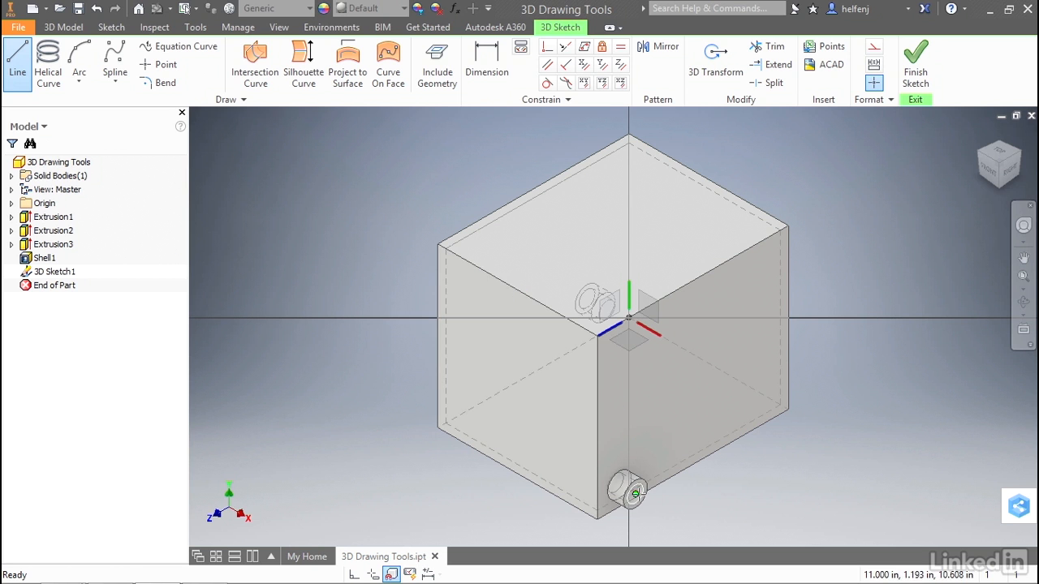
click(637, 495)
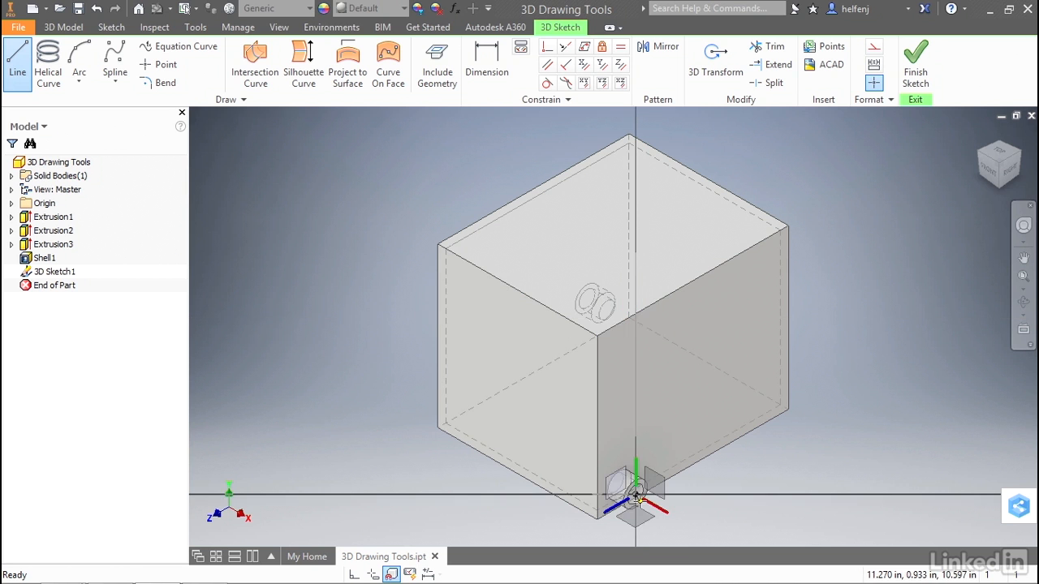
Step: Enable Ortho Mode, Dynamic Dimension and Infer Constraints, and draw a 3 in line segment straight outward from the stub along the X axis
middle_drag(467, 493, 432, 441)
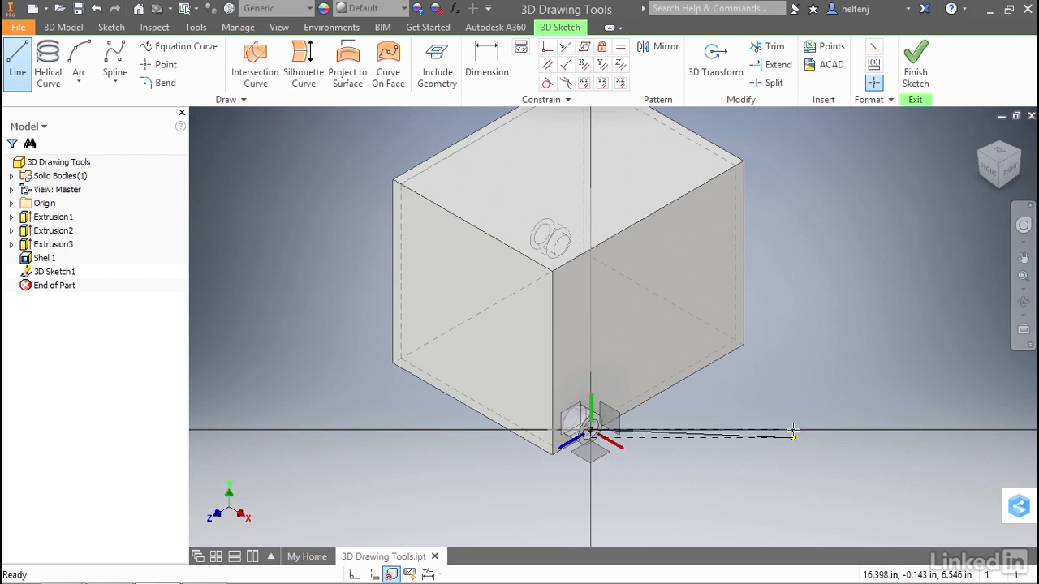
right_click(800, 382)
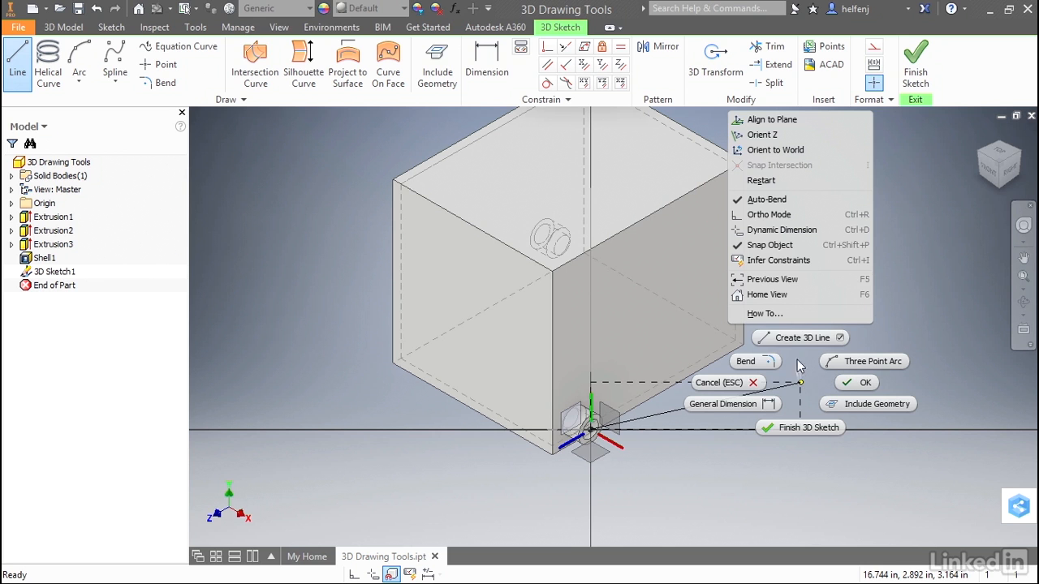
click(767, 215)
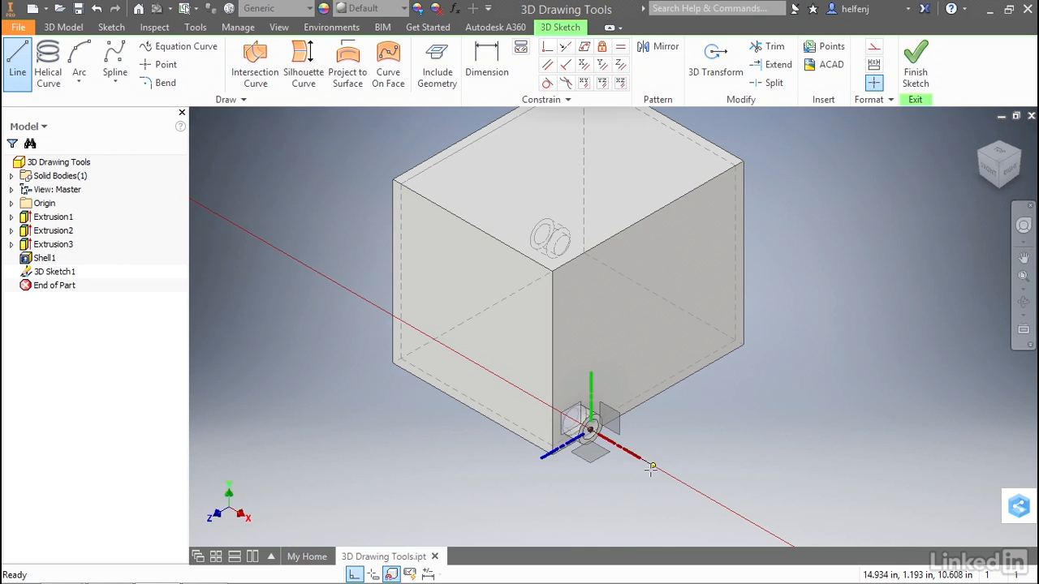
right_click(652, 469)
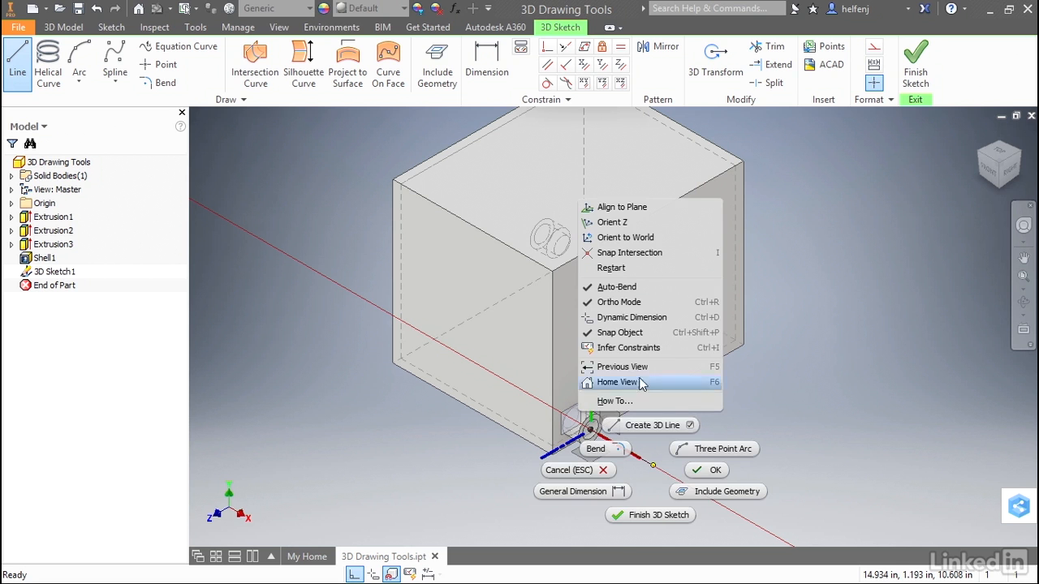
click(617, 317)
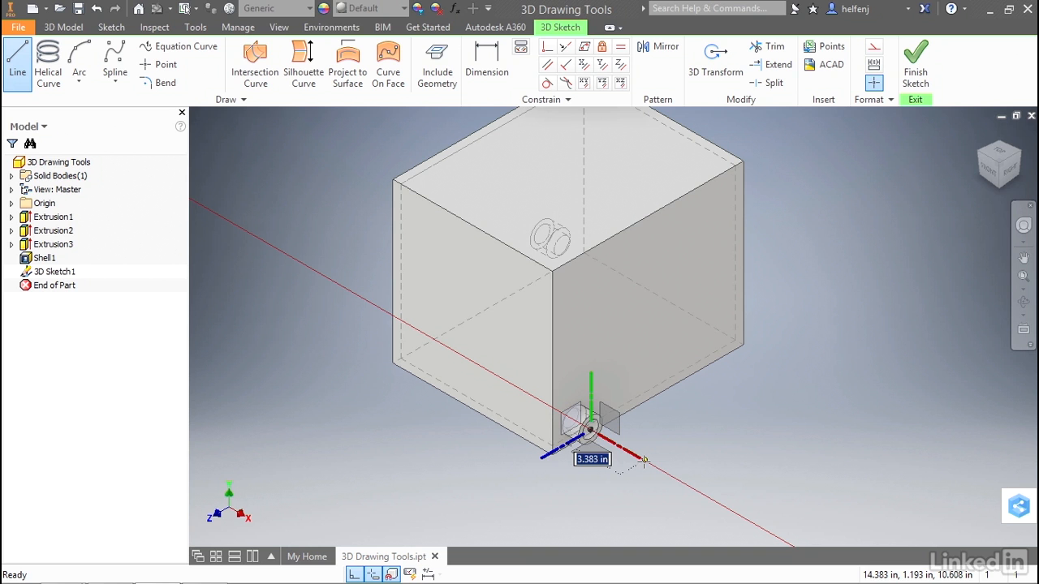
right_click(643, 461)
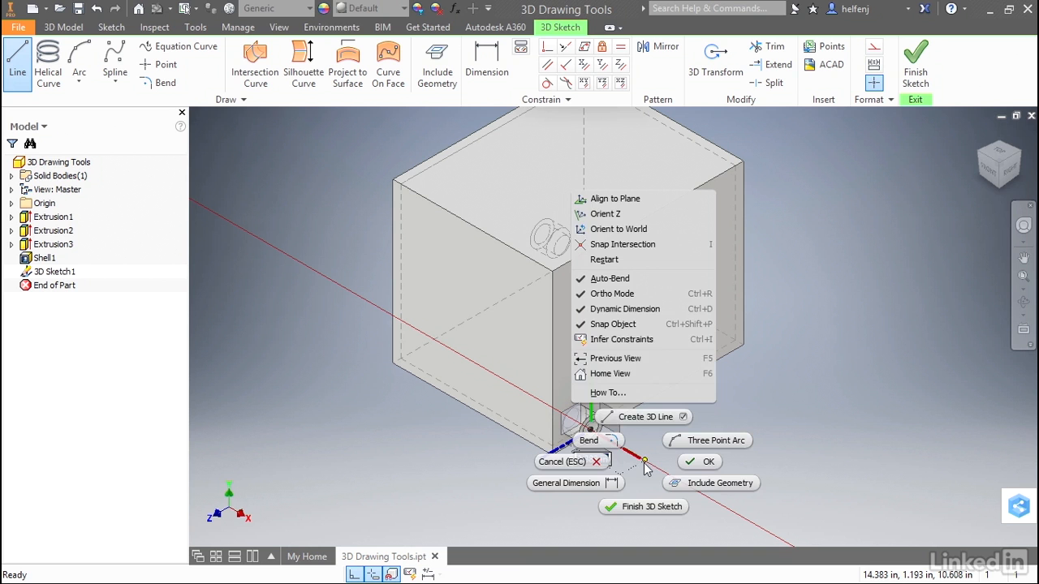
click(612, 340)
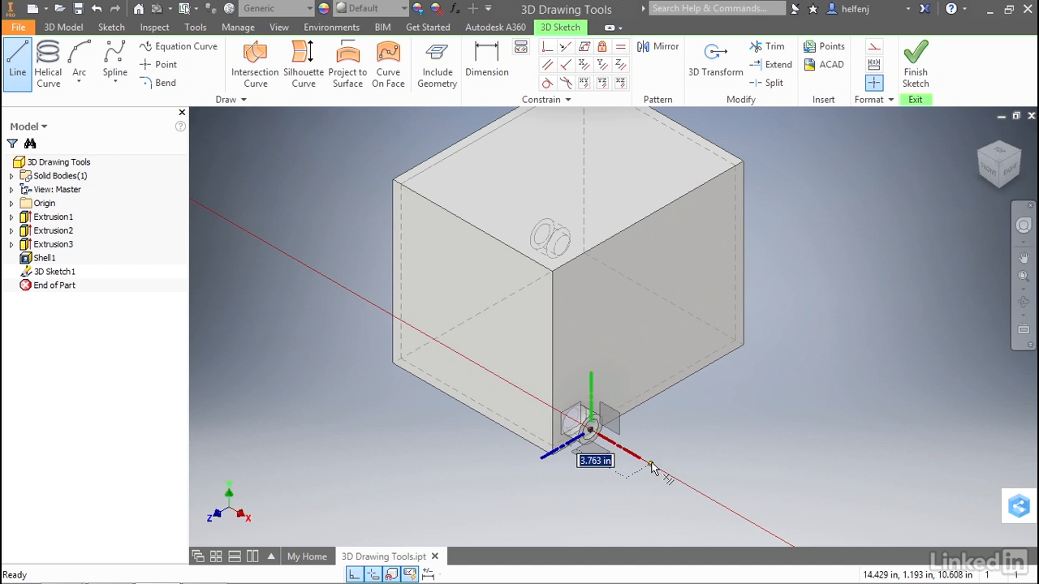
text(3)
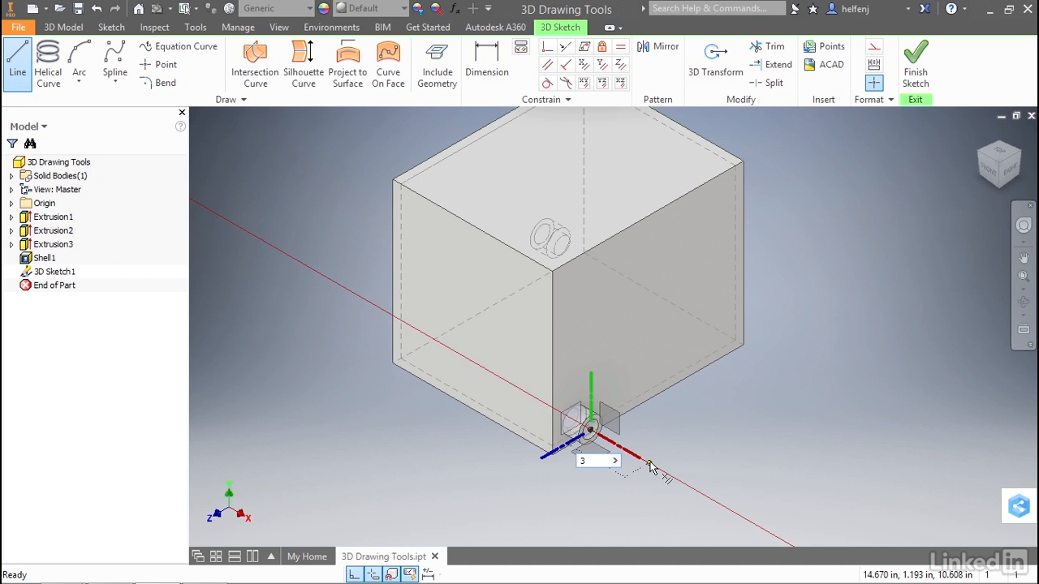
key(Return)
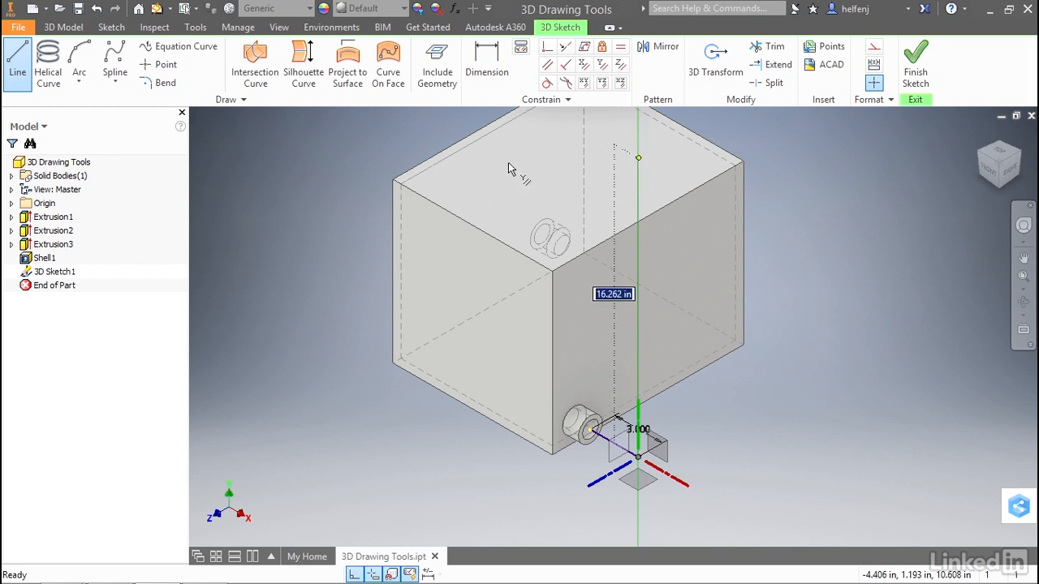
Step: Turn Ortho Mode off and draw an angled segment in the YZ plane to a point above the box, at about Y 11.8 in, Z 5.8 in
click(1008, 175)
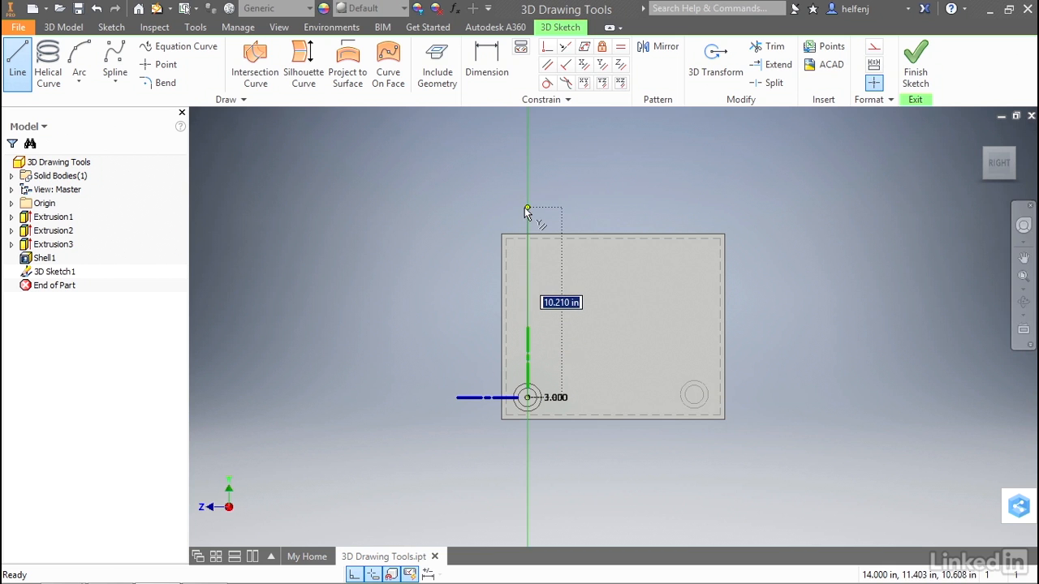
right_click(582, 195)
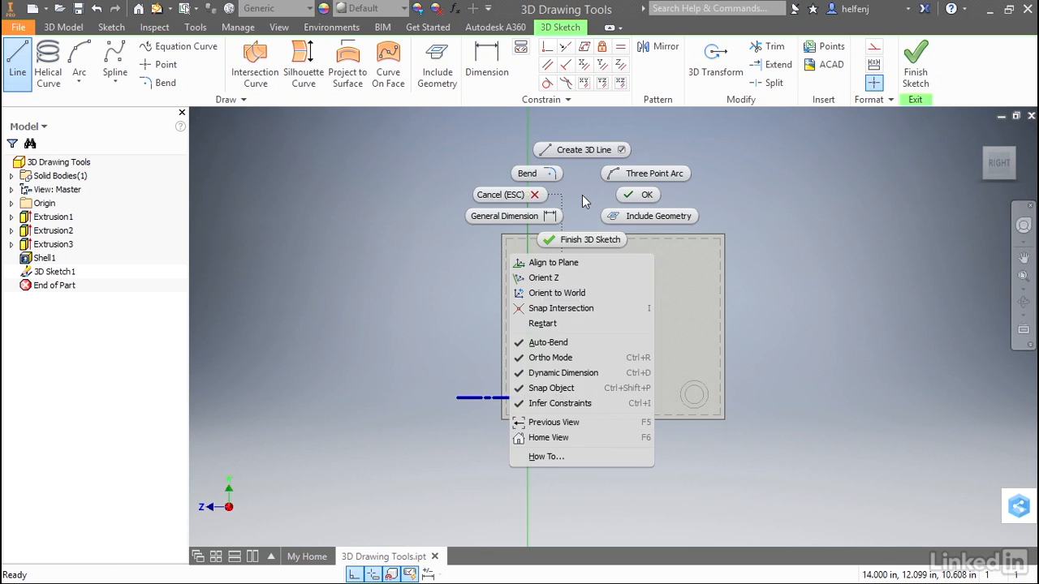
click(550, 357)
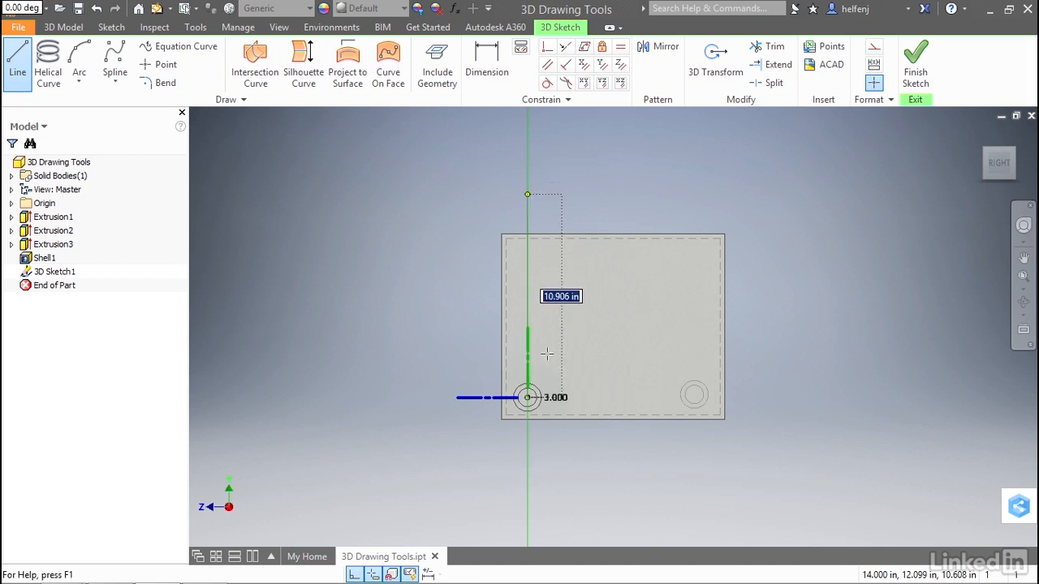
click(617, 200)
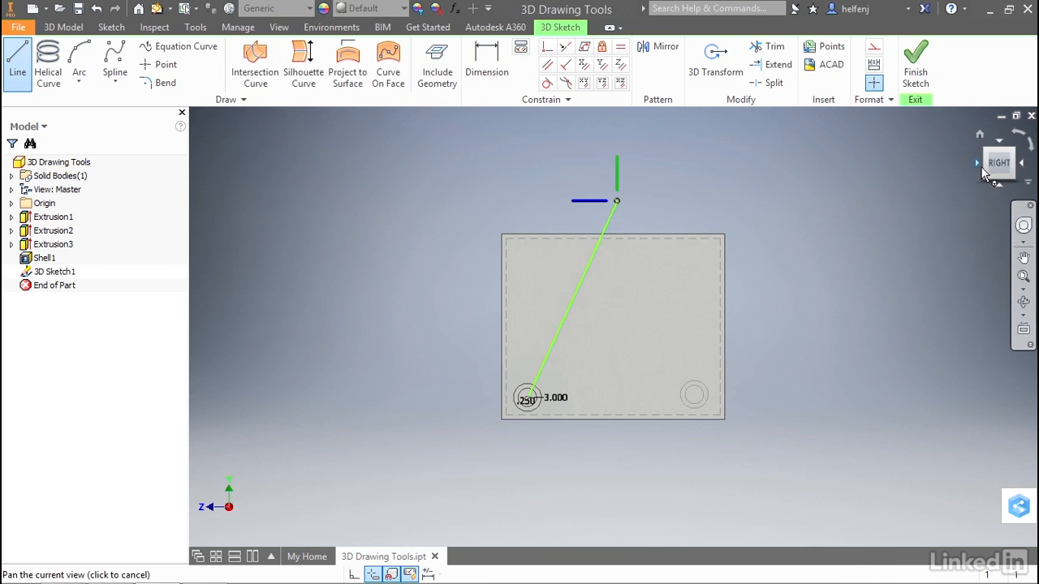
Step: Turn Ortho Mode back on and draw a horizontal segment over the box along X, ending past the opposite side at about X -4.6 in
click(977, 162)
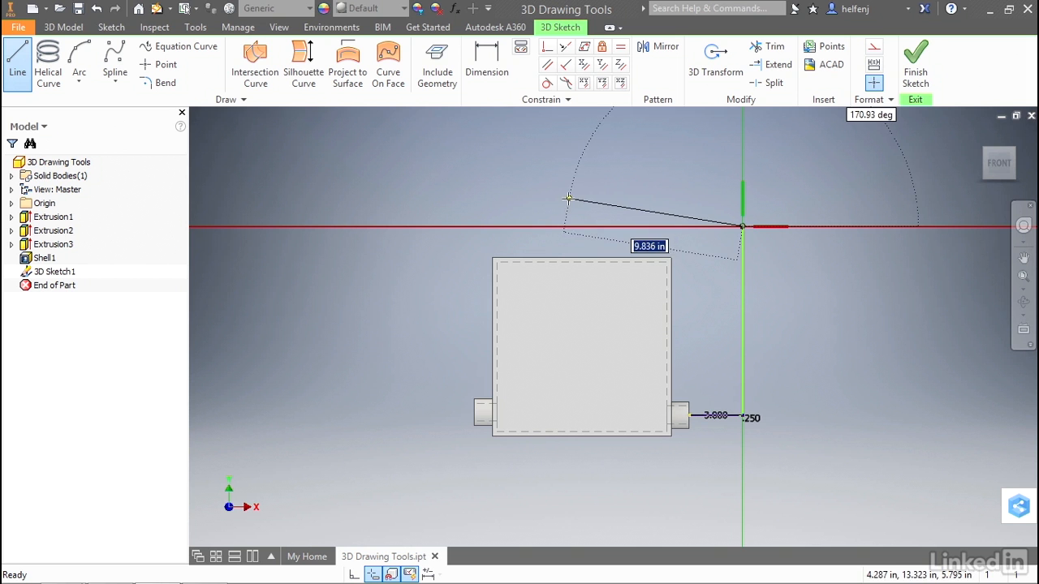
right_click(460, 197)
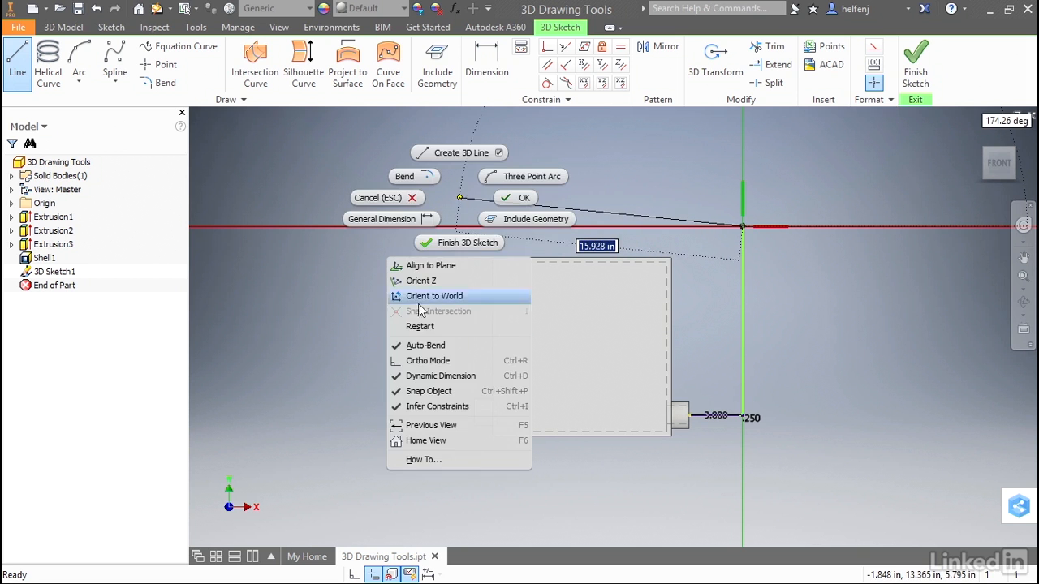
click(405, 357)
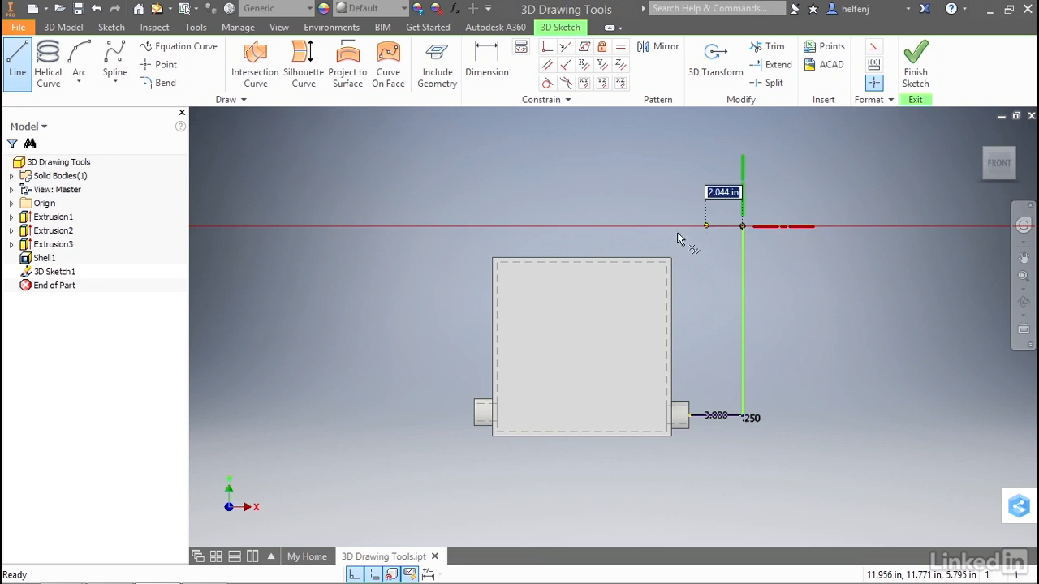
click(411, 243)
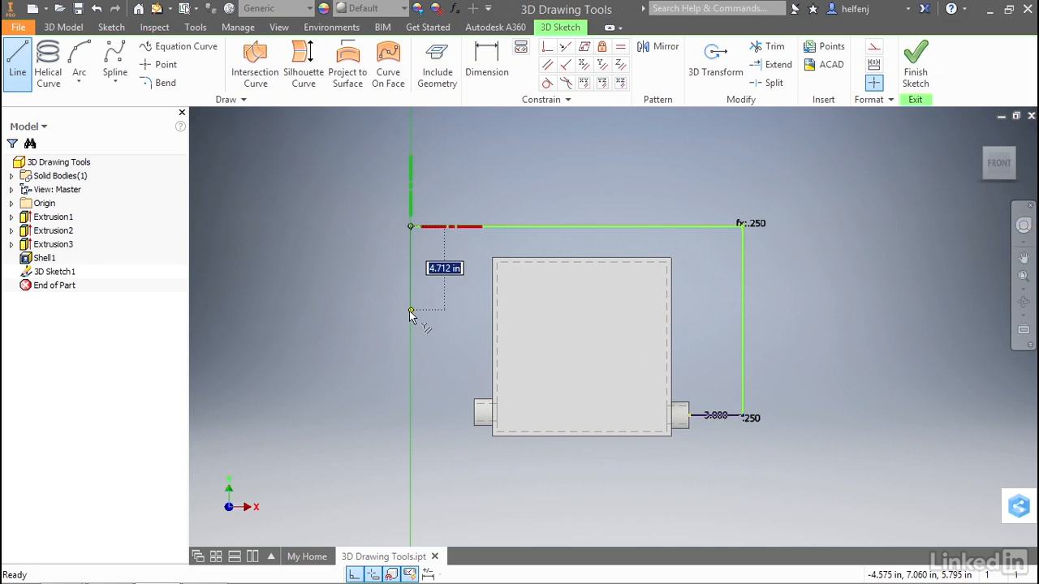
Step: Turn Ortho Mode off and draw an angled segment down in the YZ plane, ending near the -X stub at about Y 0.4 in, Z 1 in
click(976, 167)
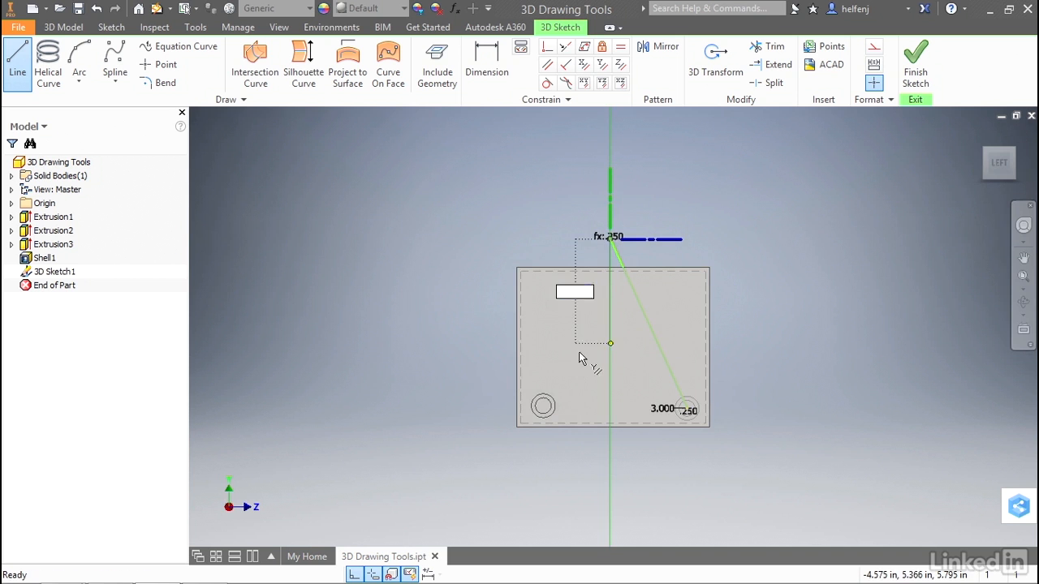
right_click(564, 359)
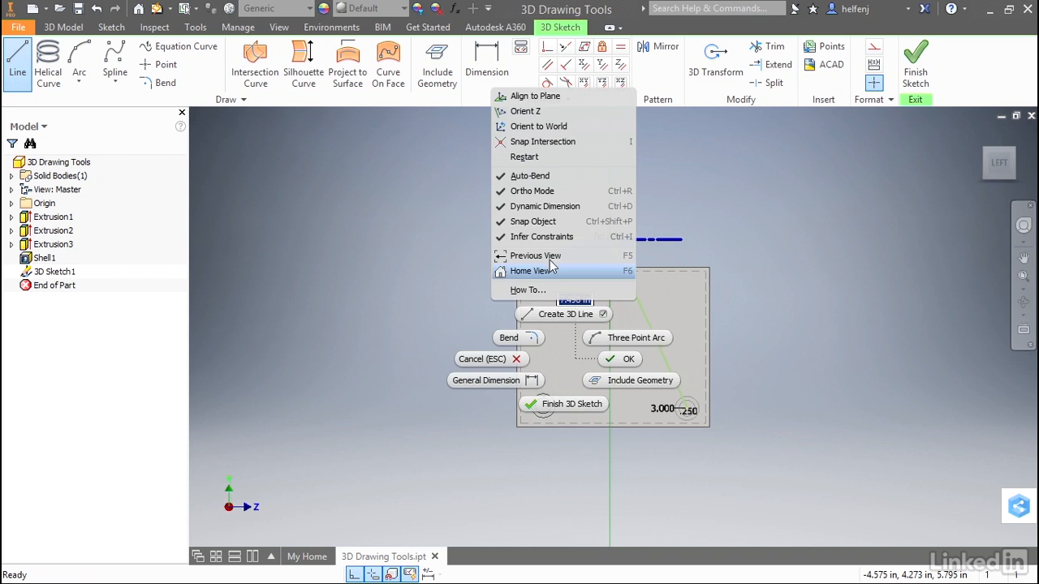
click(584, 191)
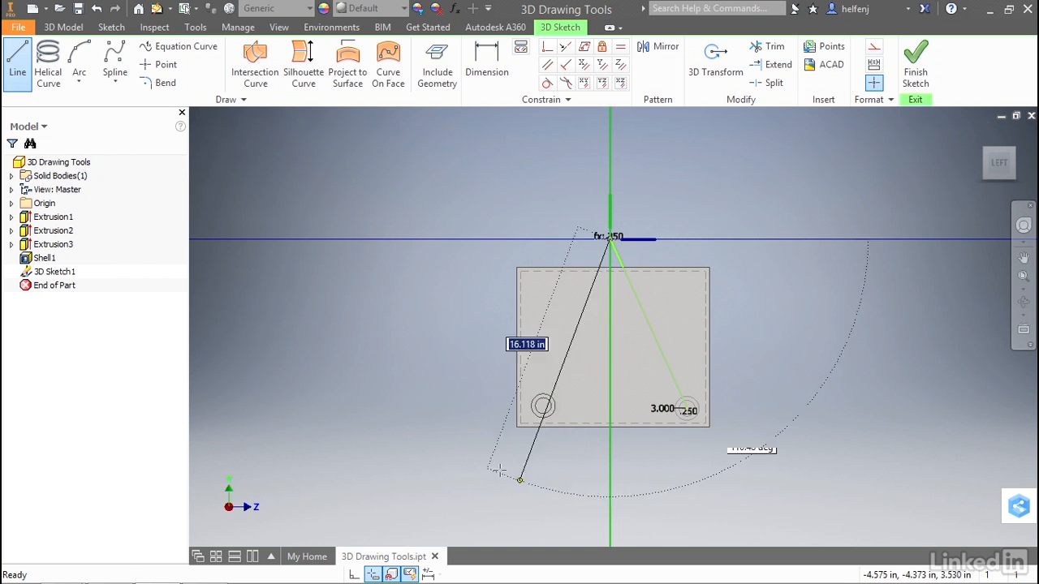
shift+middle_drag(469, 427, 507, 441)
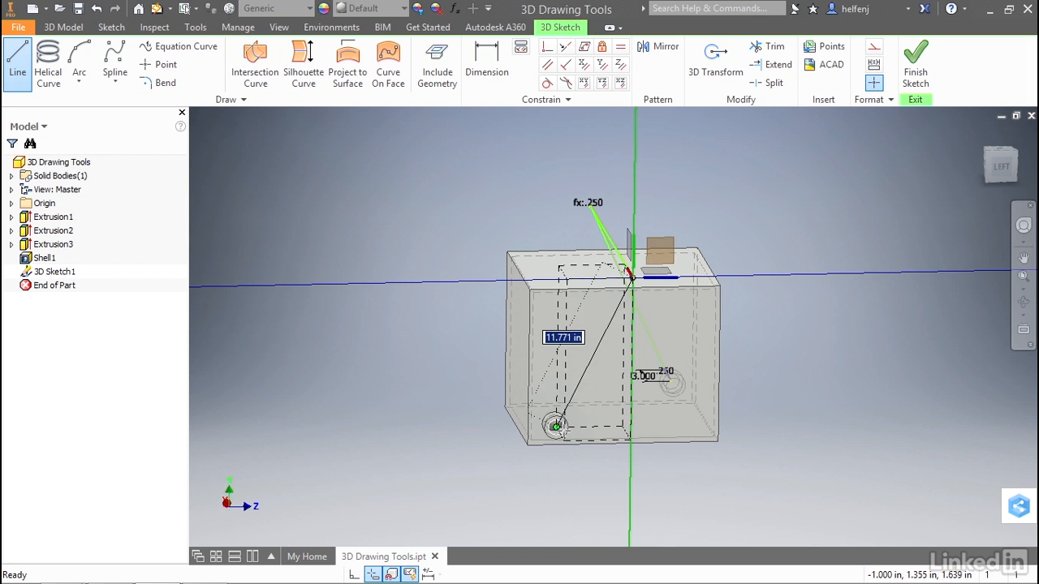
click(1000, 166)
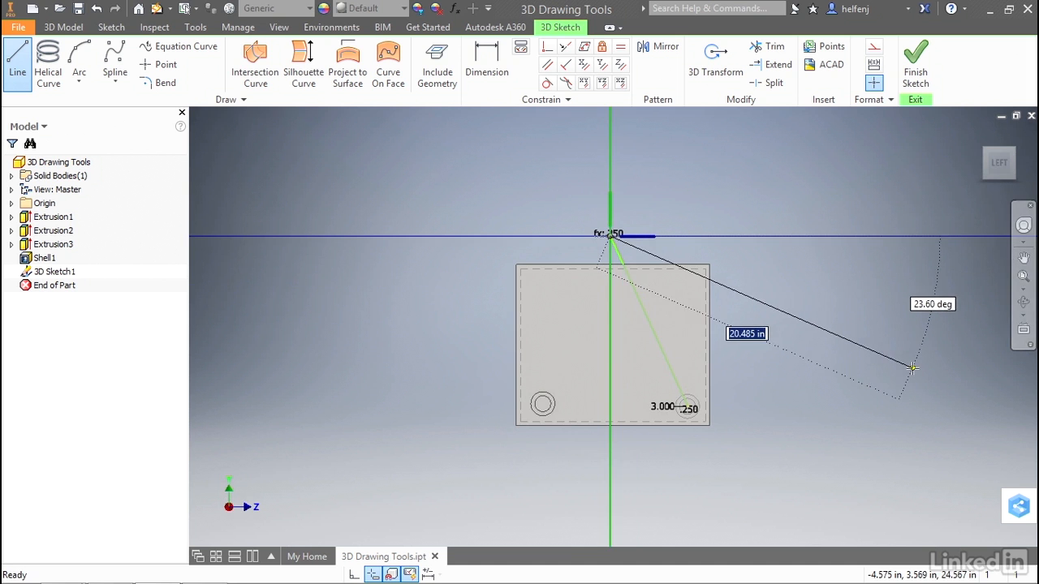
click(532, 420)
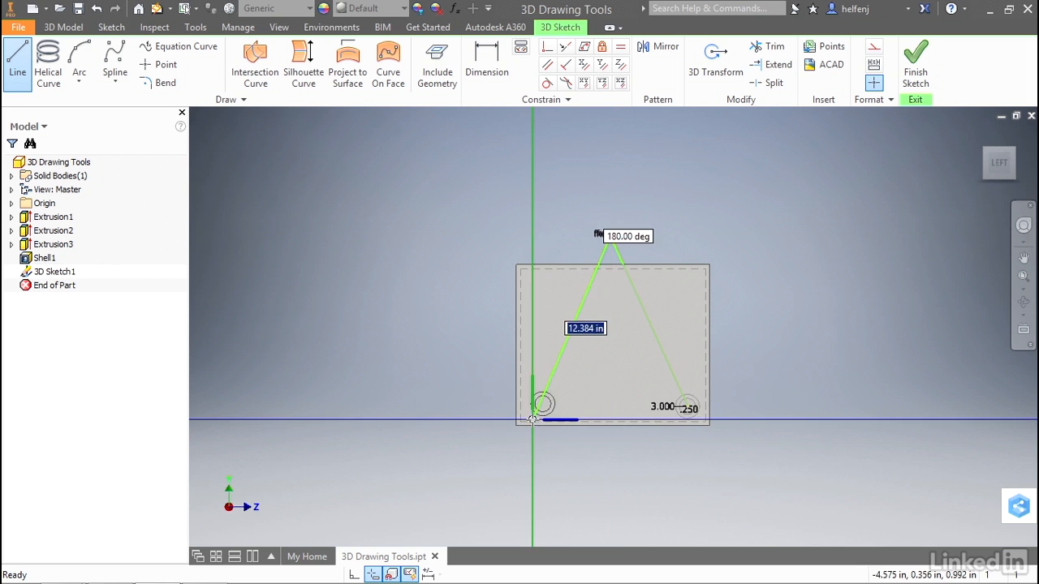
Step: Close the path with a segment snapped to the outer centre of the pipe stub on the -X side, and end the line
shift+middle_drag(534, 424, 576, 453)
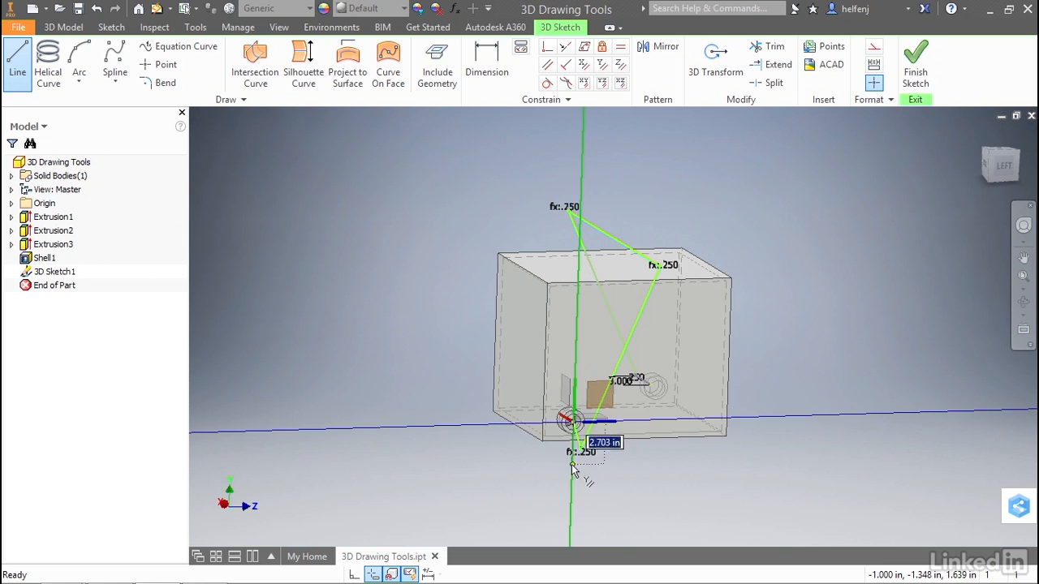
right_click(785, 383)
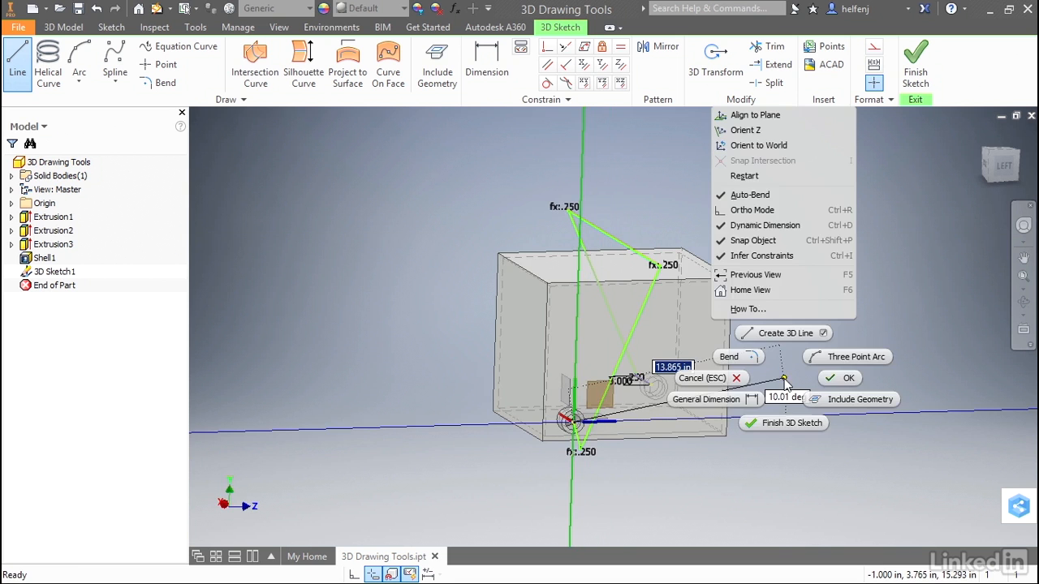
click(838, 378)
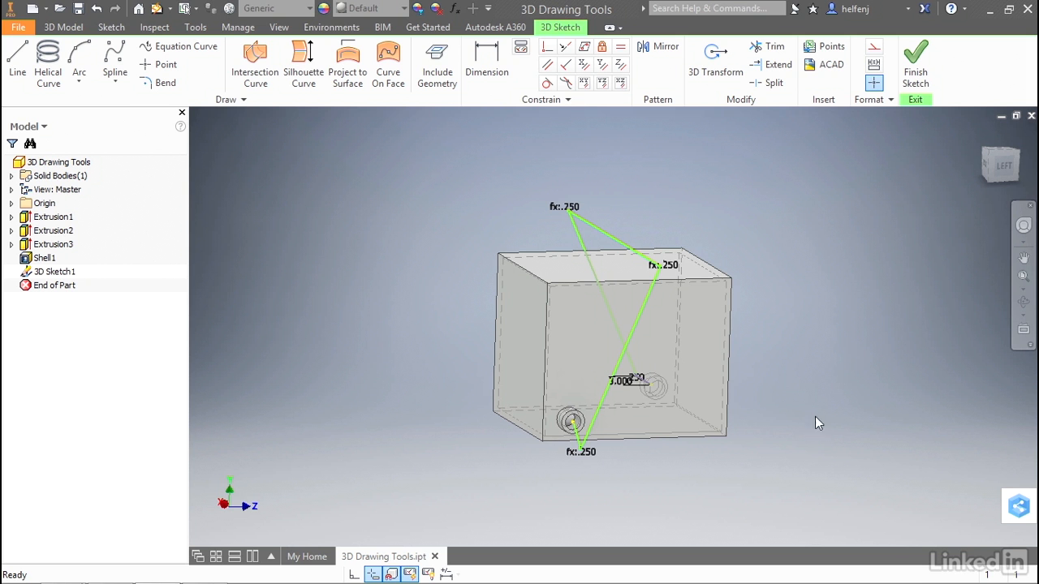
mouse_move(790, 470)
shift+middle_down()
mouse_move(701, 467)
mouse_move(654, 473)
mouse_move(633, 490)
mouse_move(689, 466)
mouse_move(795, 469)
shift+middle_up()
drag(575, 452, 563, 470)
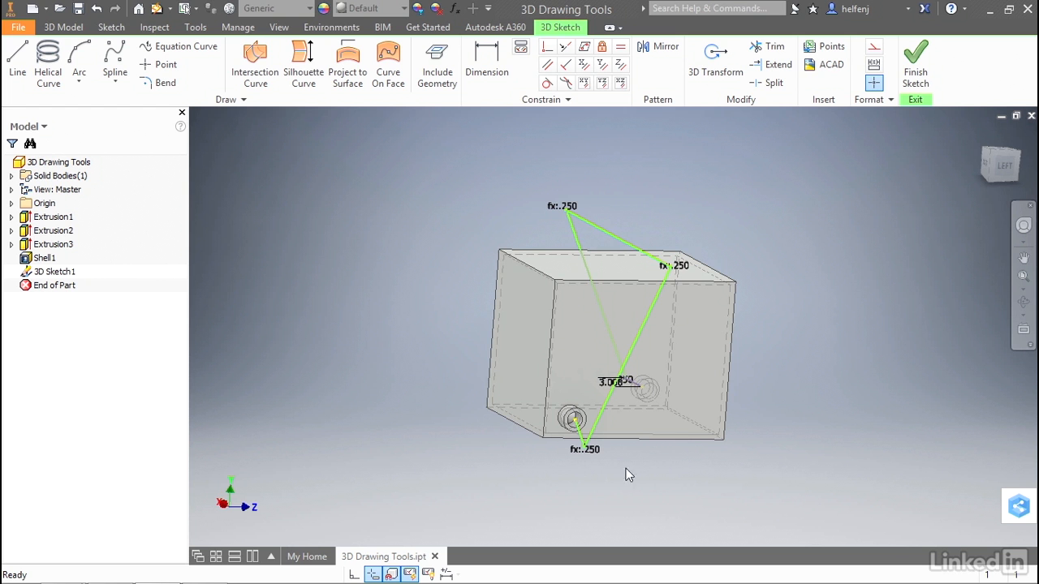
shift+middle_drag(658, 470, 520, 474)
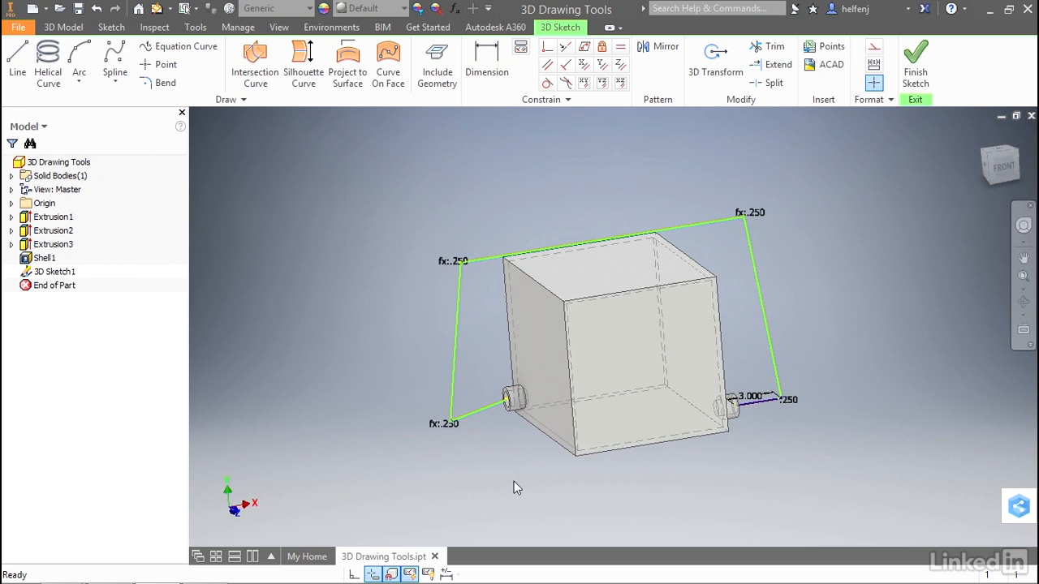